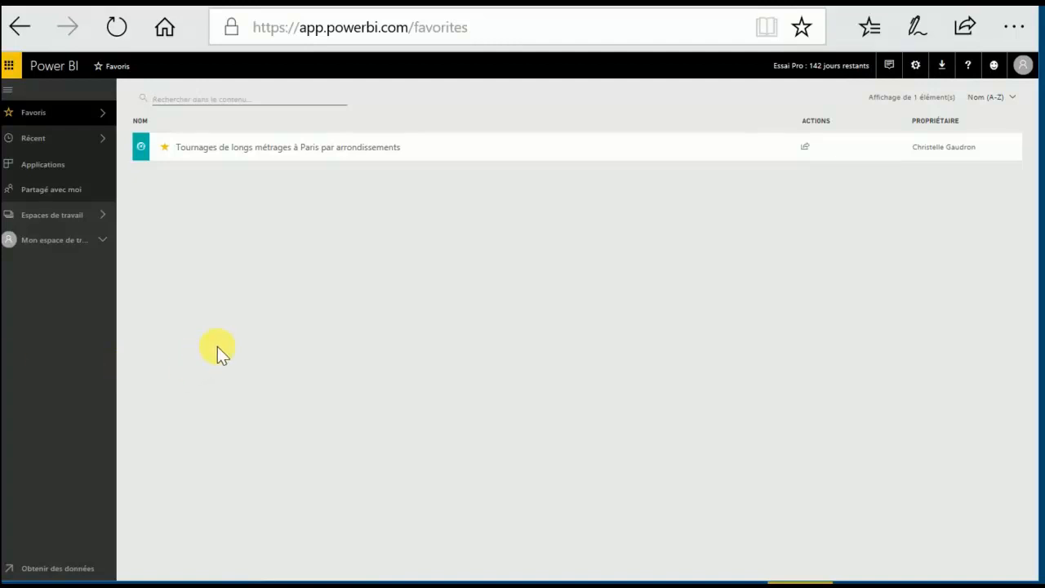
Step: Examine the app launcher, notification centre, and the settings, download, help and feedback options of the service
click(17, 69)
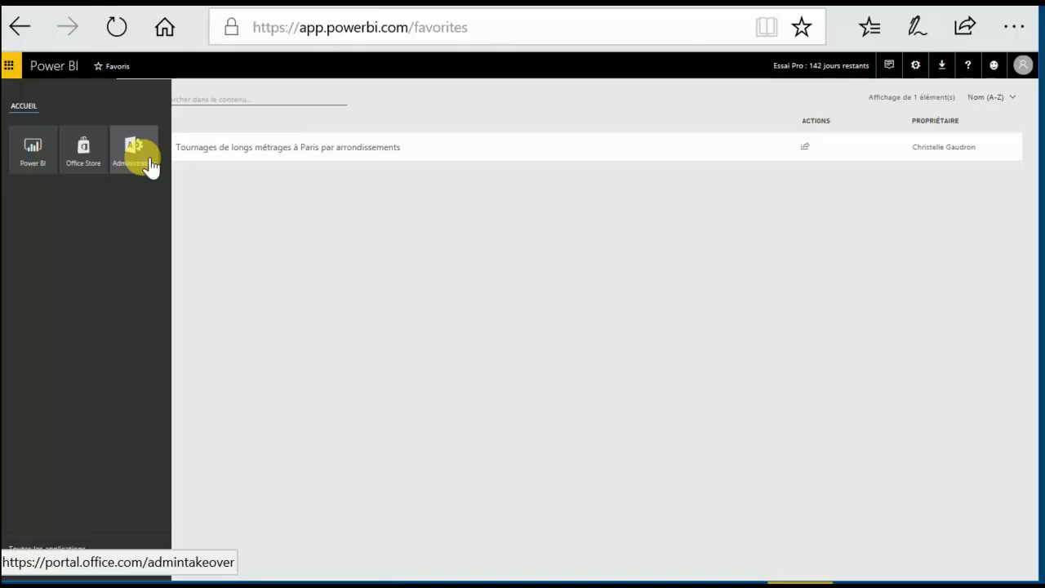
click(9, 65)
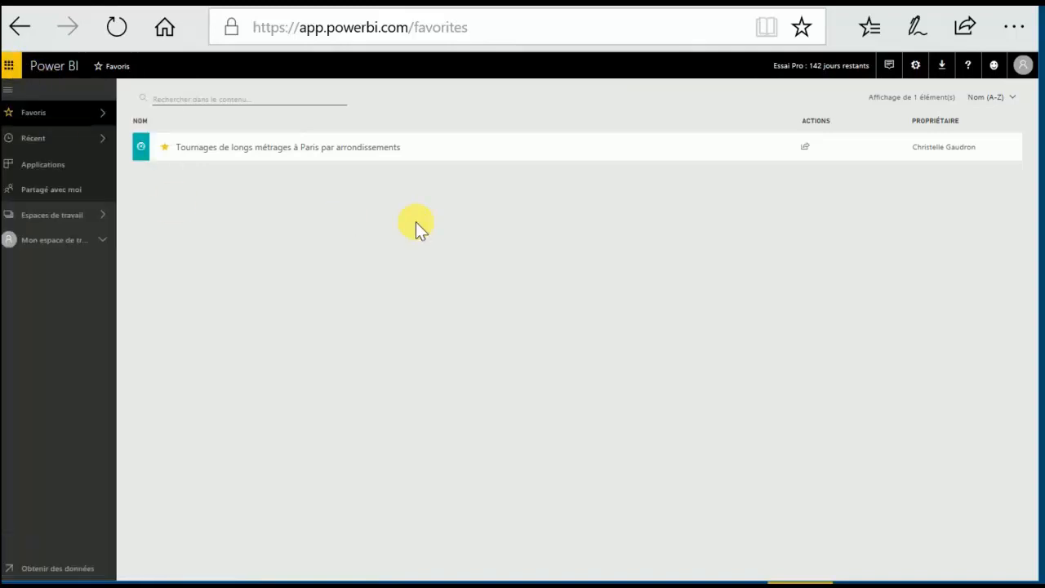
click(892, 66)
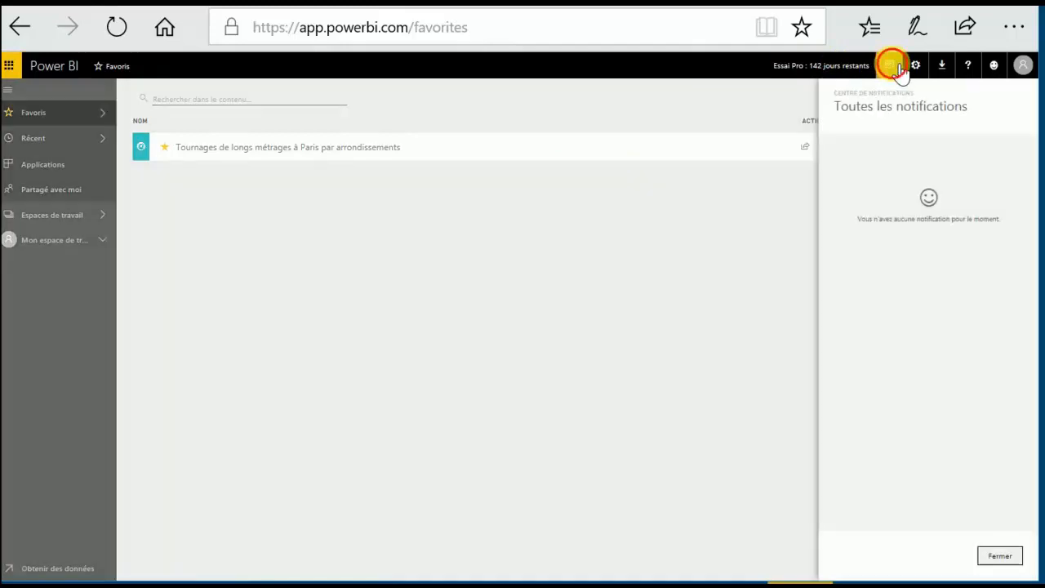
click(892, 66)
click(917, 65)
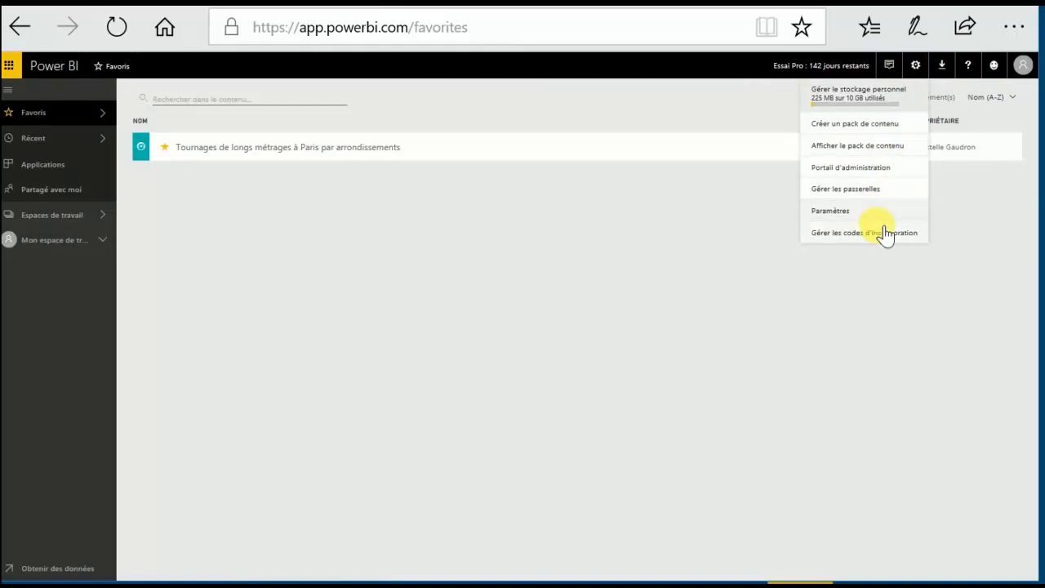
click(942, 66)
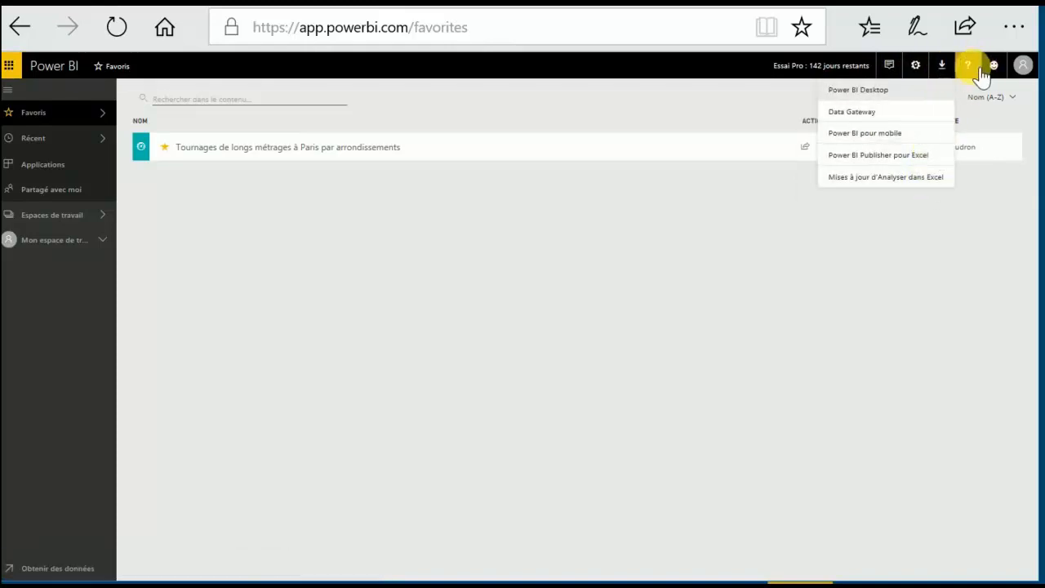
click(979, 70)
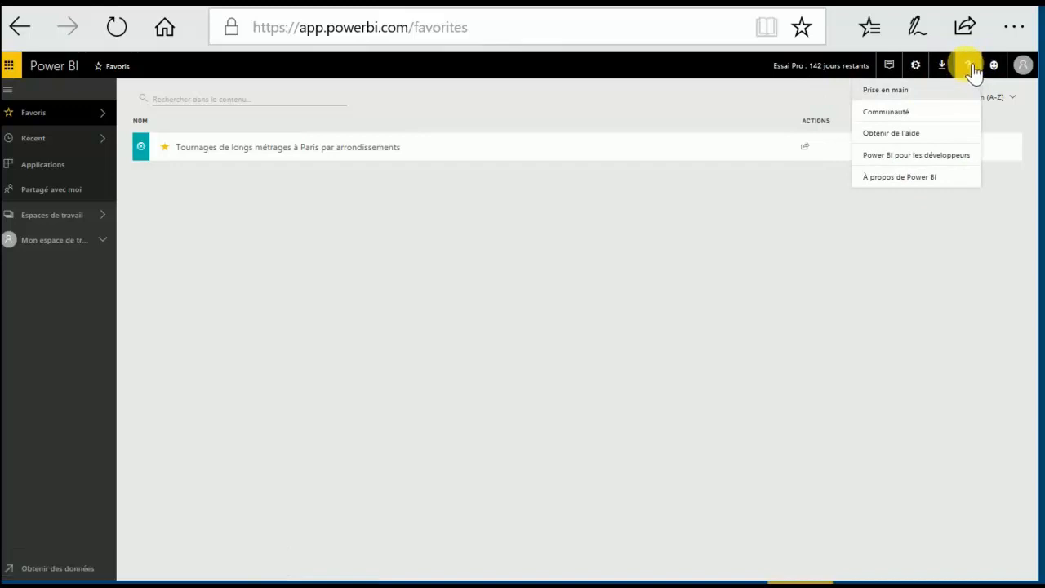
click(996, 67)
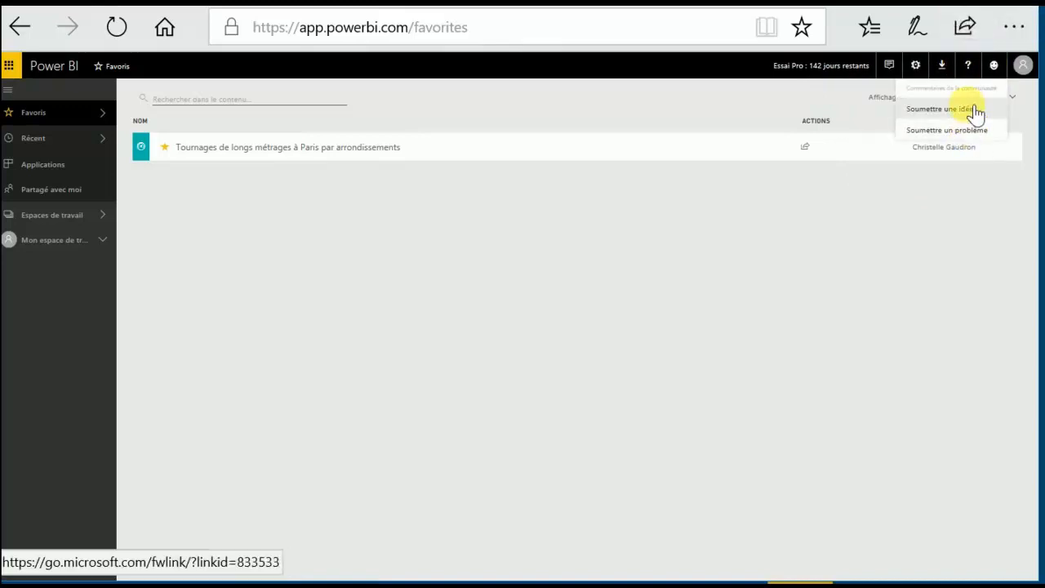
click(996, 65)
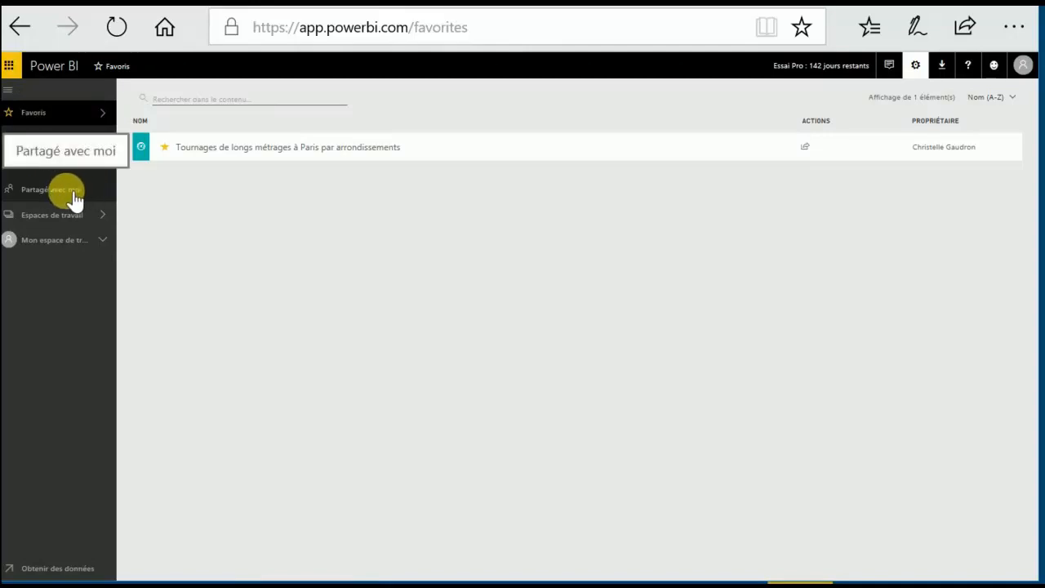
Step: Look through the list of available workspaces and the dashboards and reports stored in Mon espace de travail
click(108, 217)
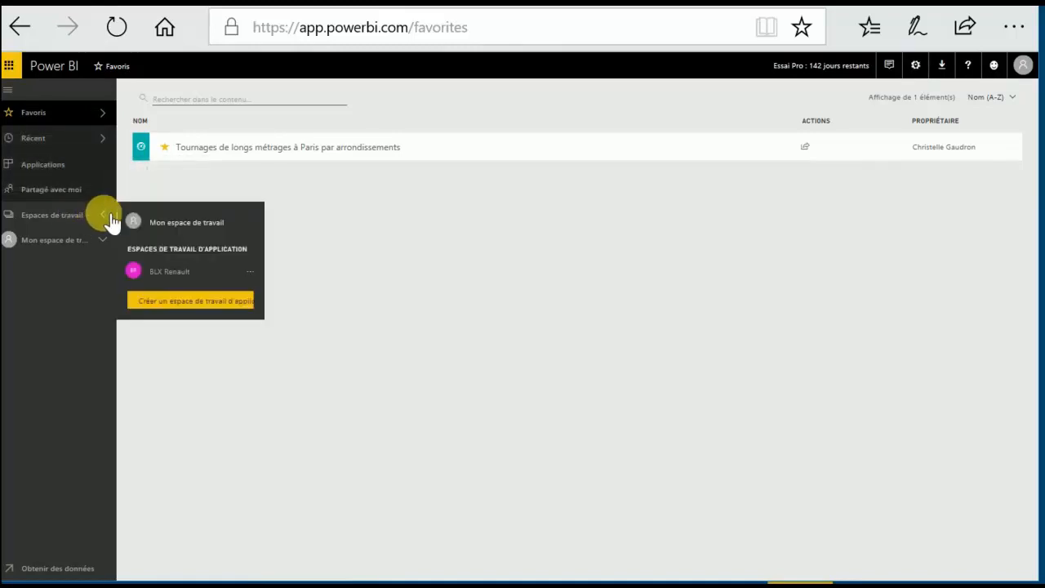
click(110, 218)
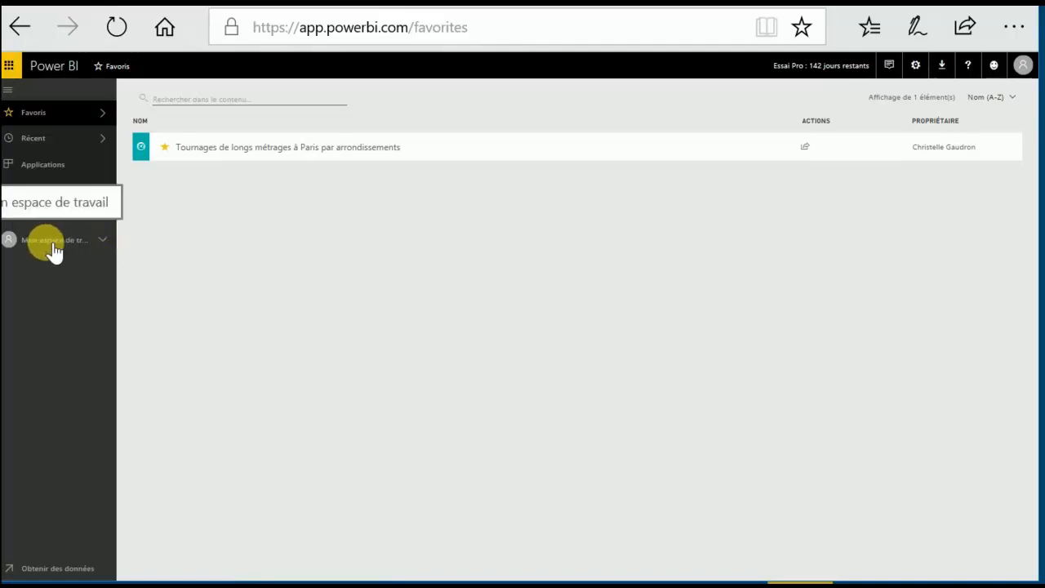
click(109, 242)
scroll(98, 374, down, 10)
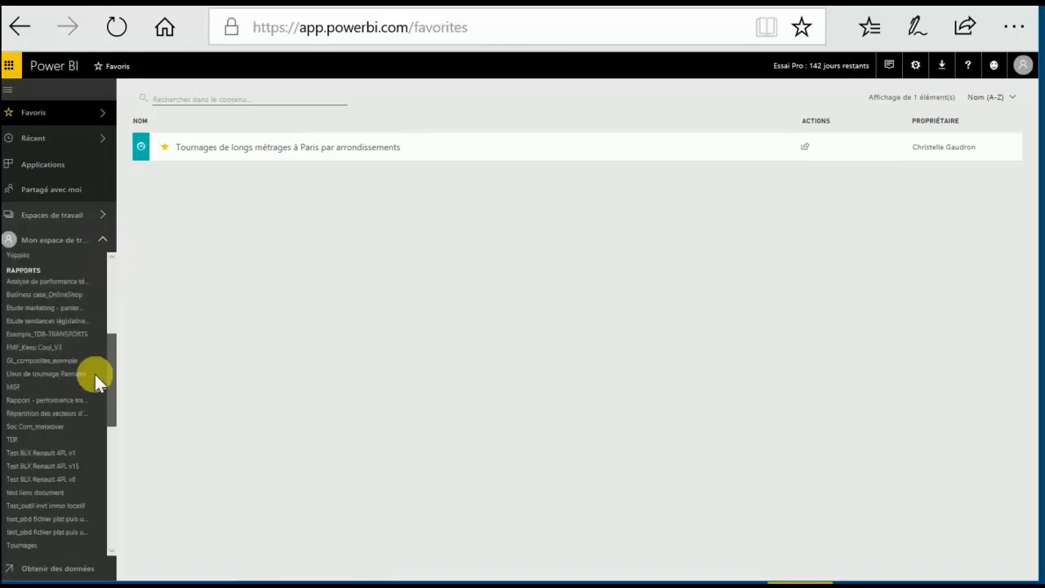
scroll(105, 405, up, 10)
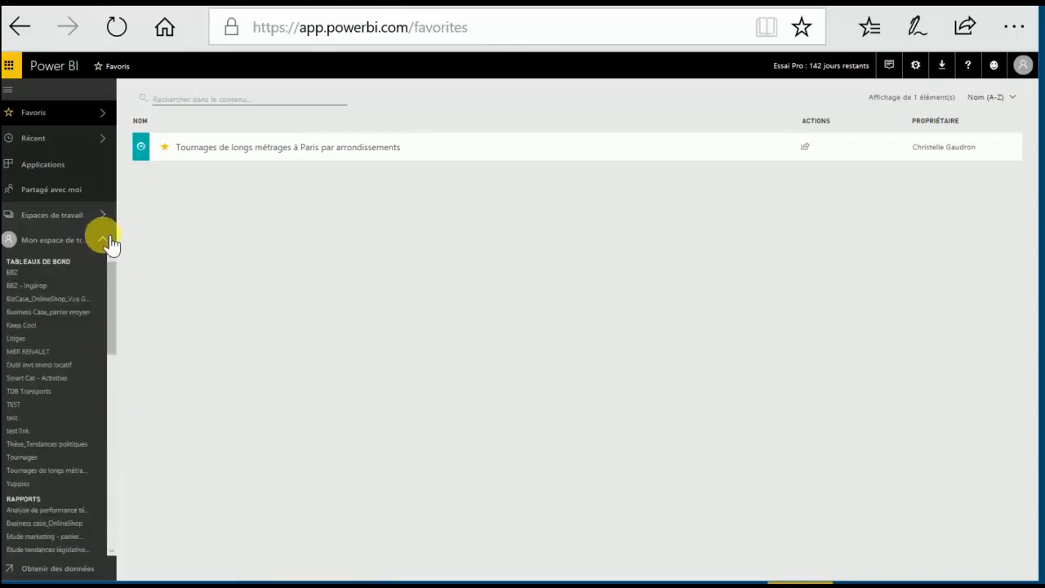
click(103, 240)
Step: Start creating a new app workspace and name it "demo tutoriel"
click(106, 218)
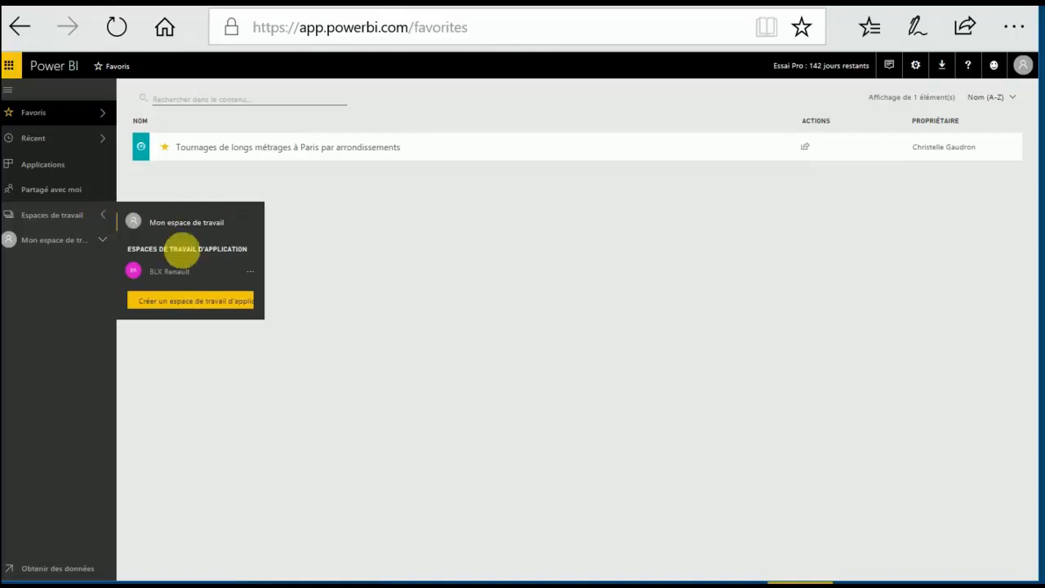
click(187, 301)
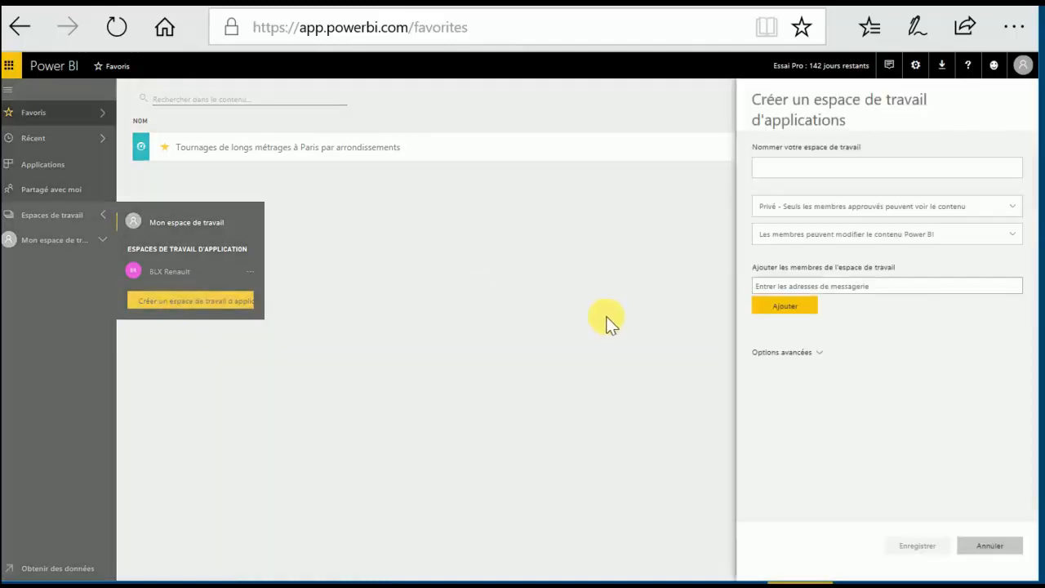
click(778, 170)
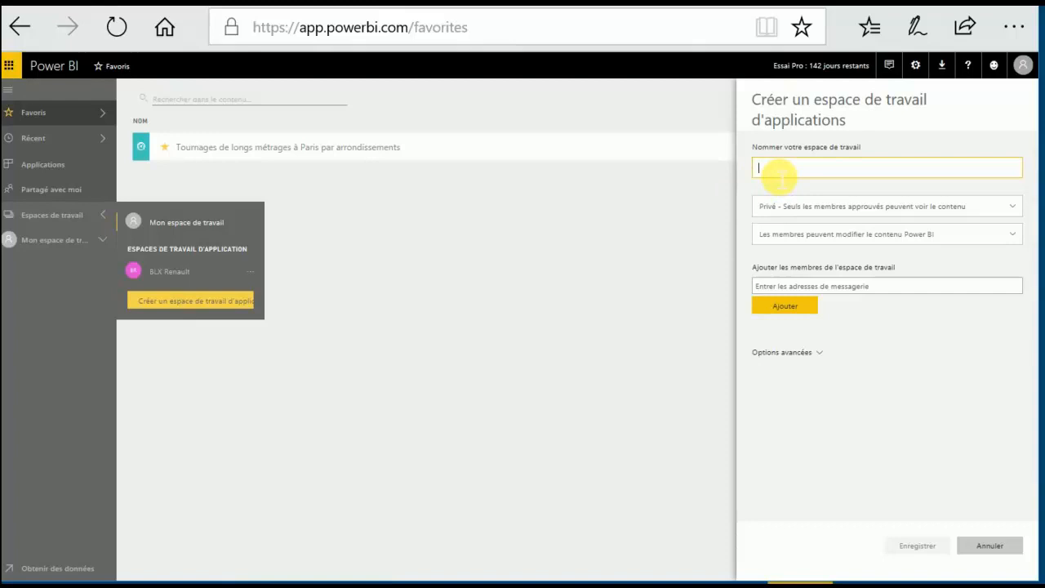
text(demo tuto)
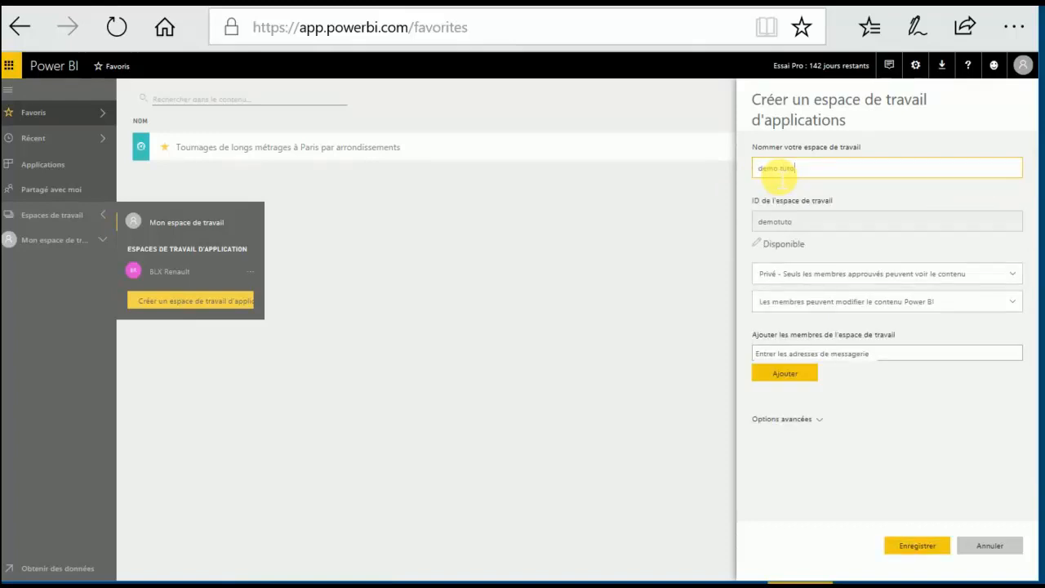
text(riel héhéhé)
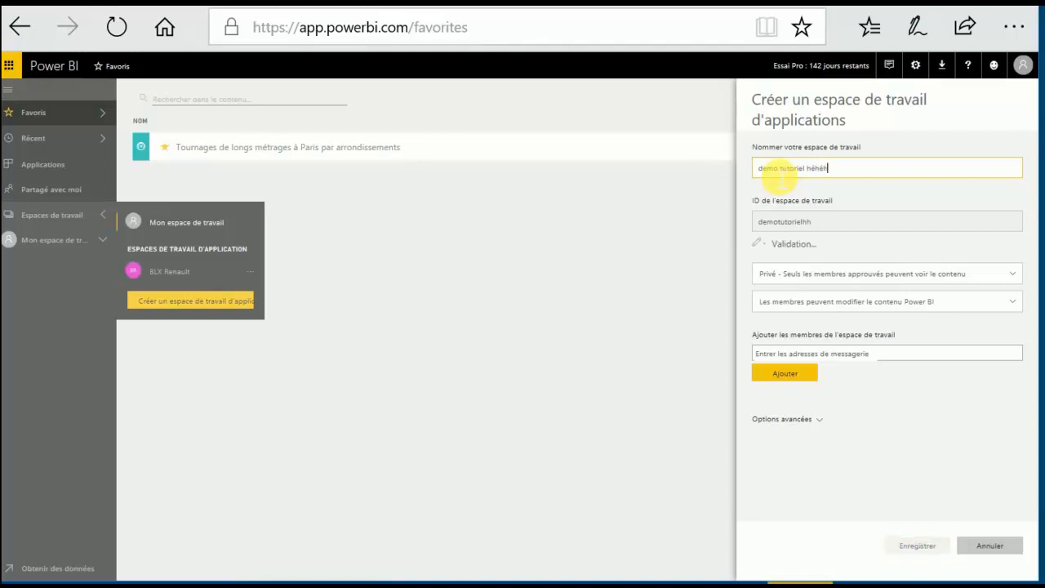
key(BackSpace)
key(BackSpace)
key(BackSpace)
key(BackSpace)
key(BackSpace)
key(BackSpace)
key(BackSpace)
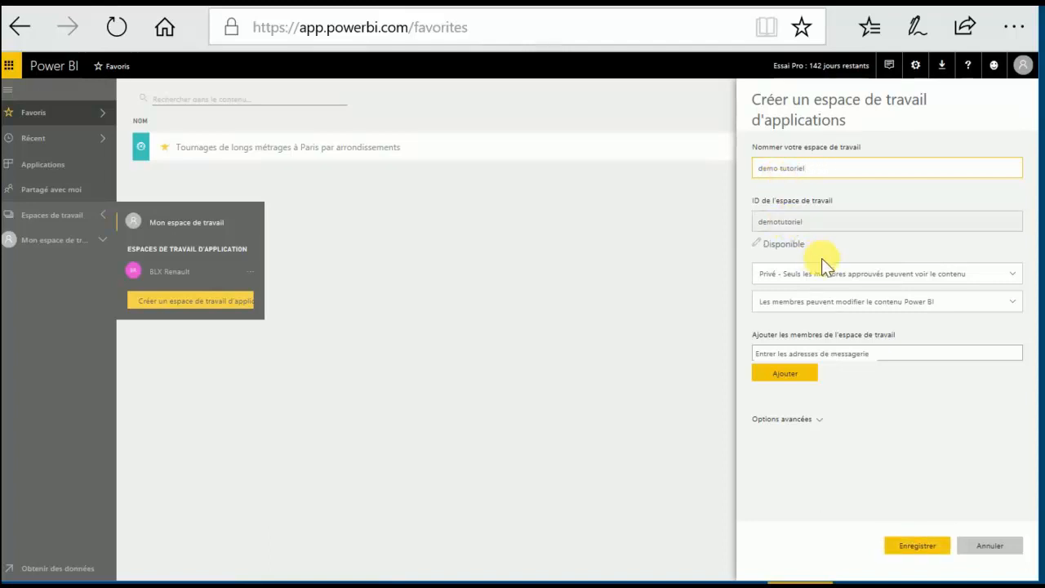
Step: Keep the workspace private with members allowed to modify Power BI content, and save it without adding members
click(862, 276)
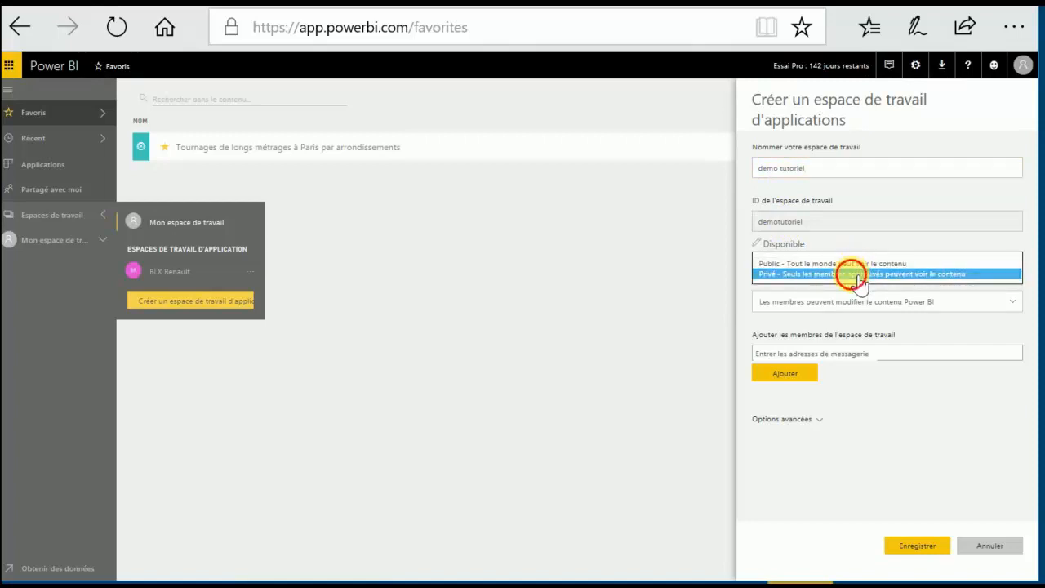
click(862, 278)
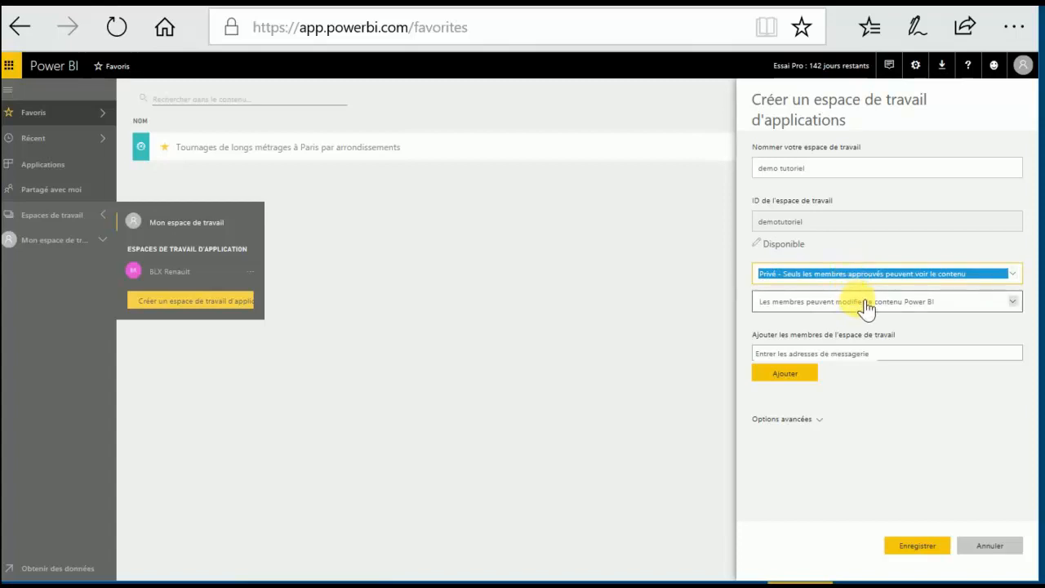
click(864, 303)
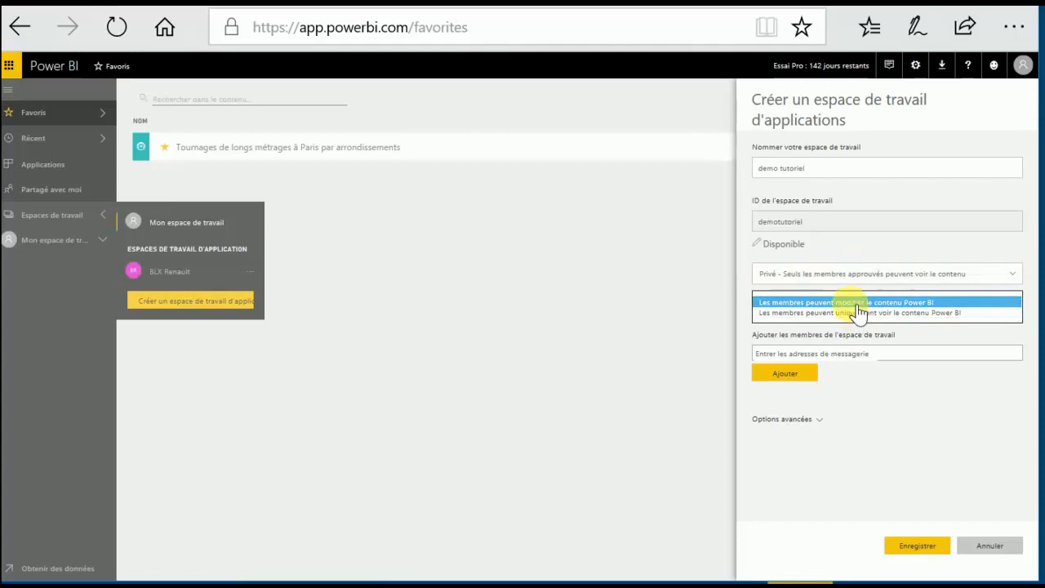
click(857, 303)
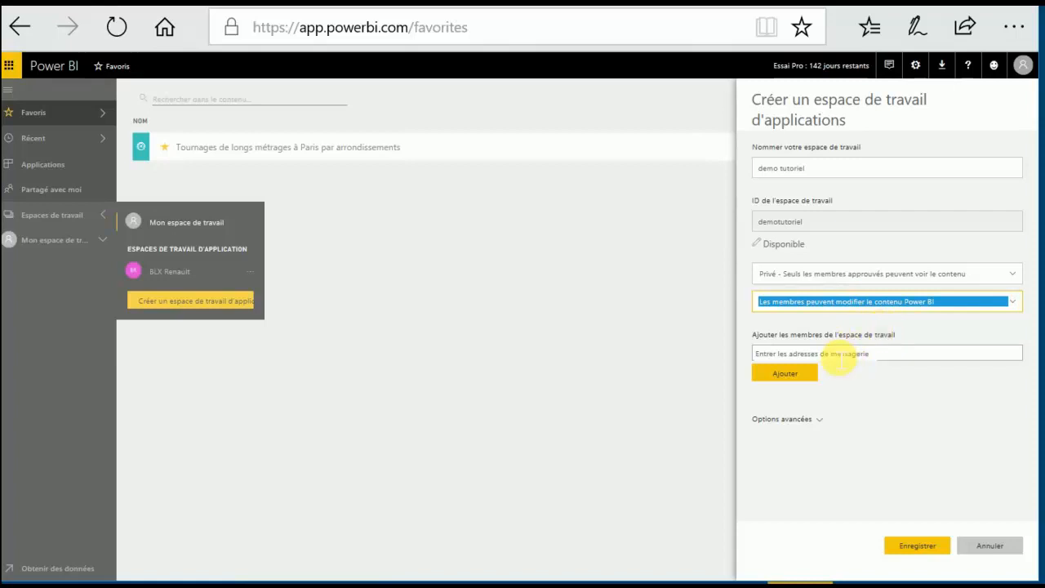
click(837, 357)
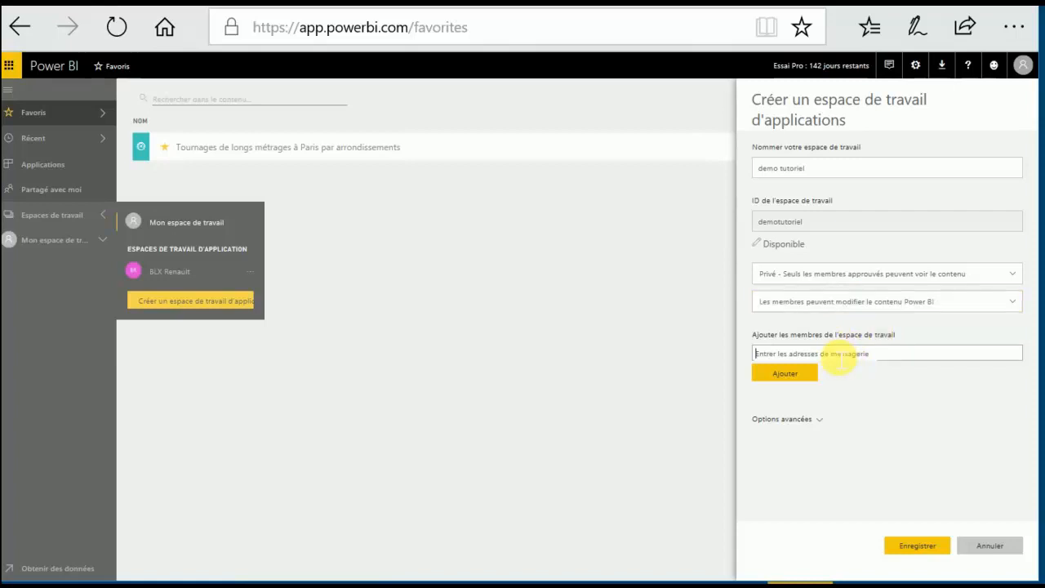
click(798, 390)
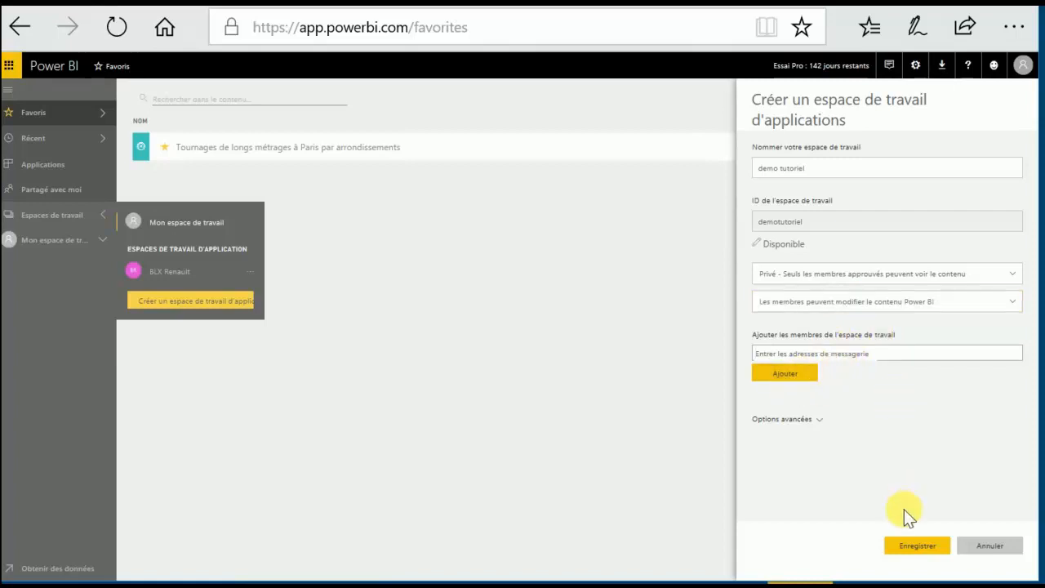
click(919, 551)
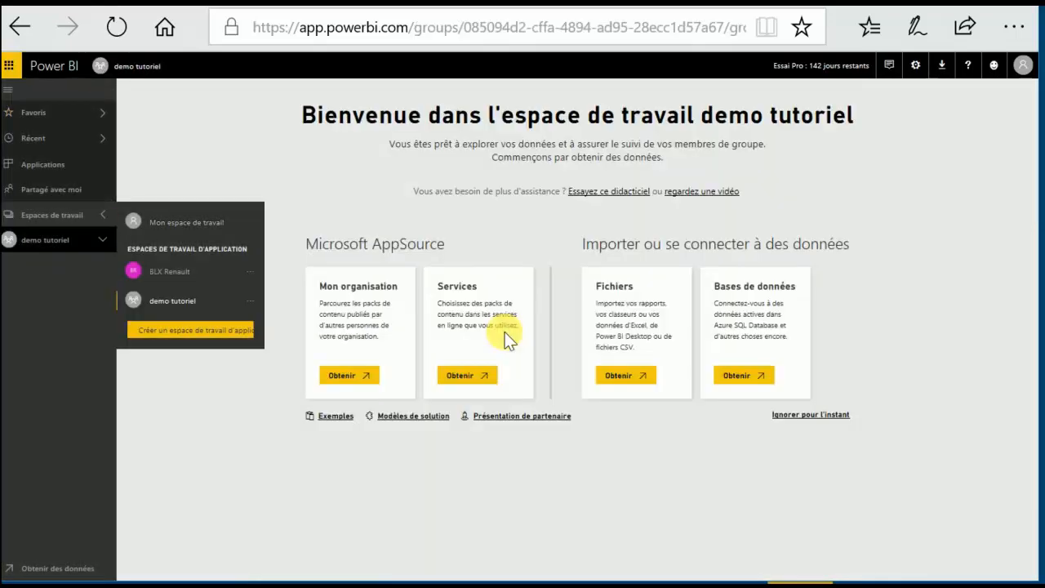
Step: Check the management options of the demo tutoriel workspace, then collapse the workspace list
click(253, 301)
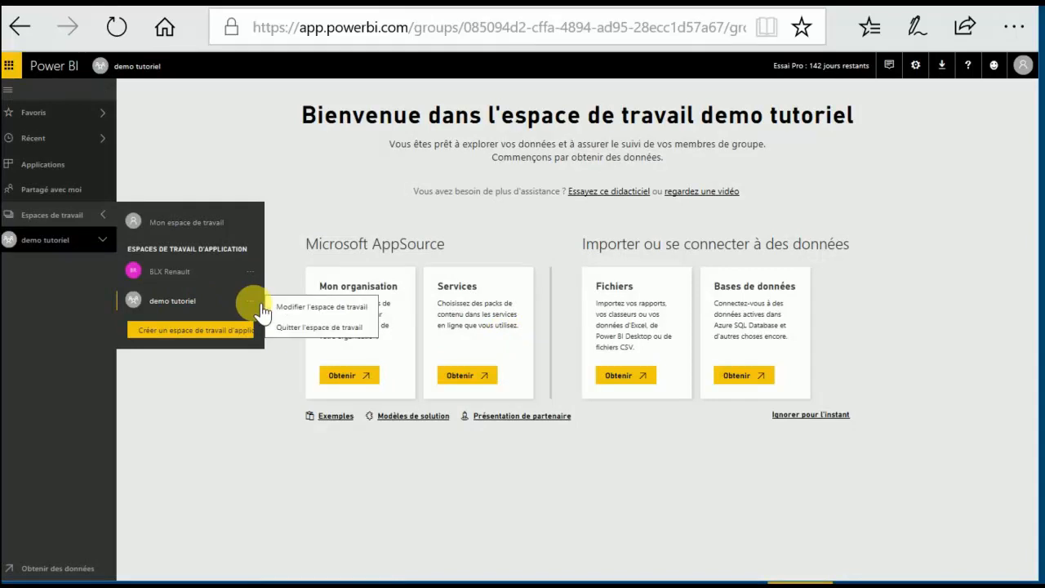
click(254, 304)
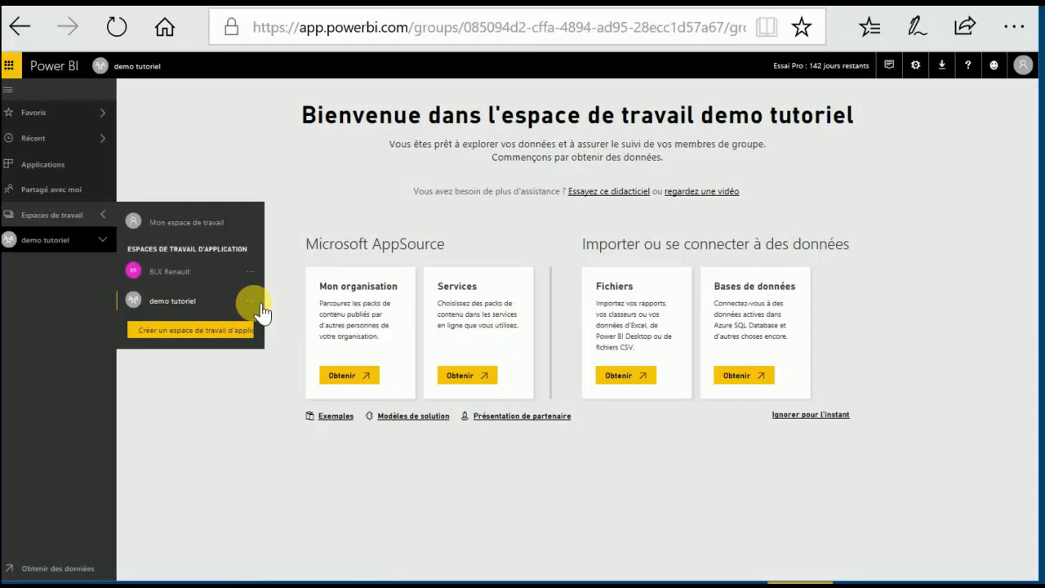
click(103, 212)
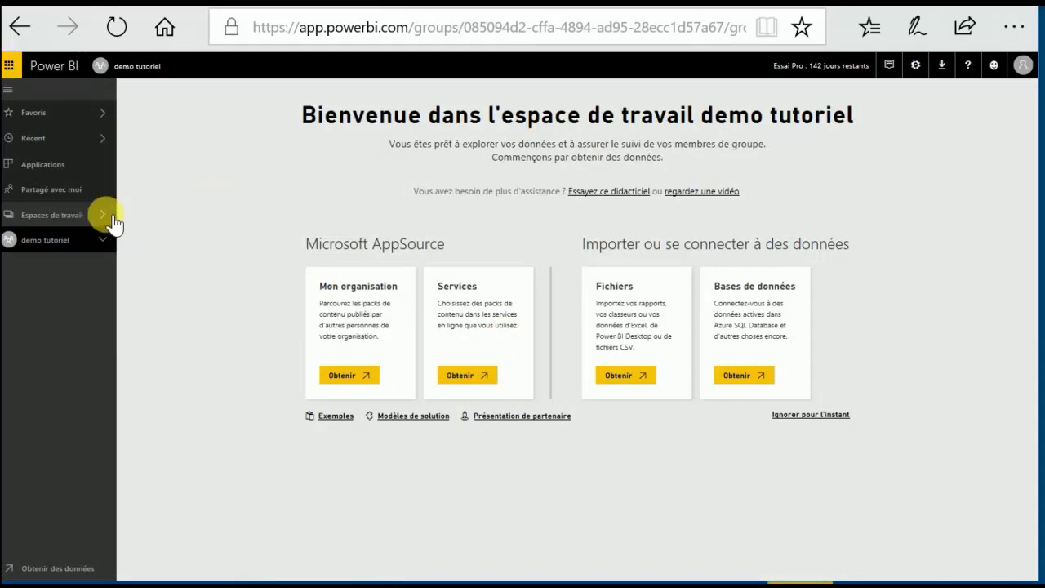